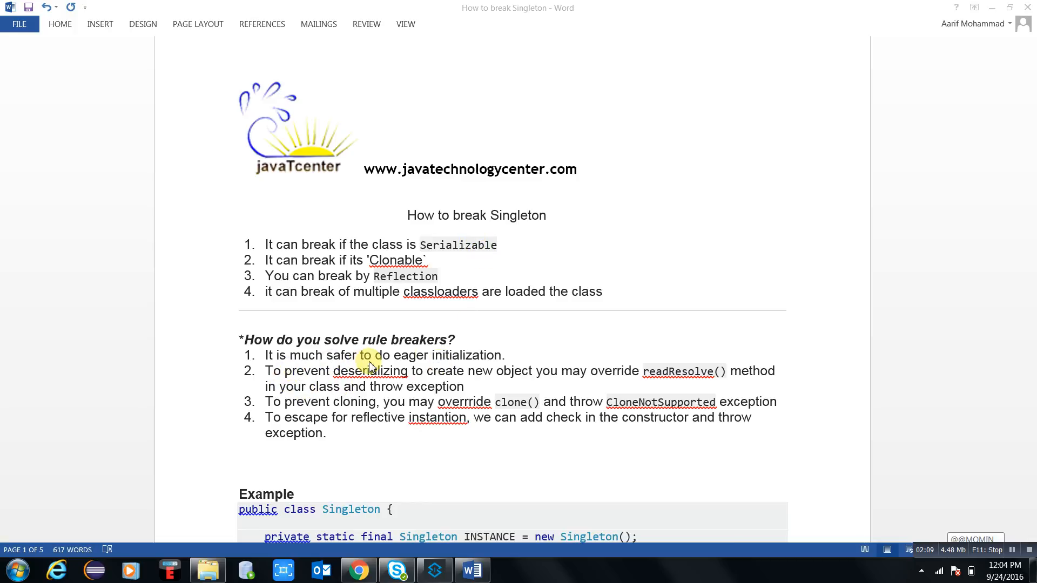
- Highlight 'initialization' and 'readResolve' in the first two rule-breaker fixes
{"action": "left_click", "coordinate": [469, 356]}
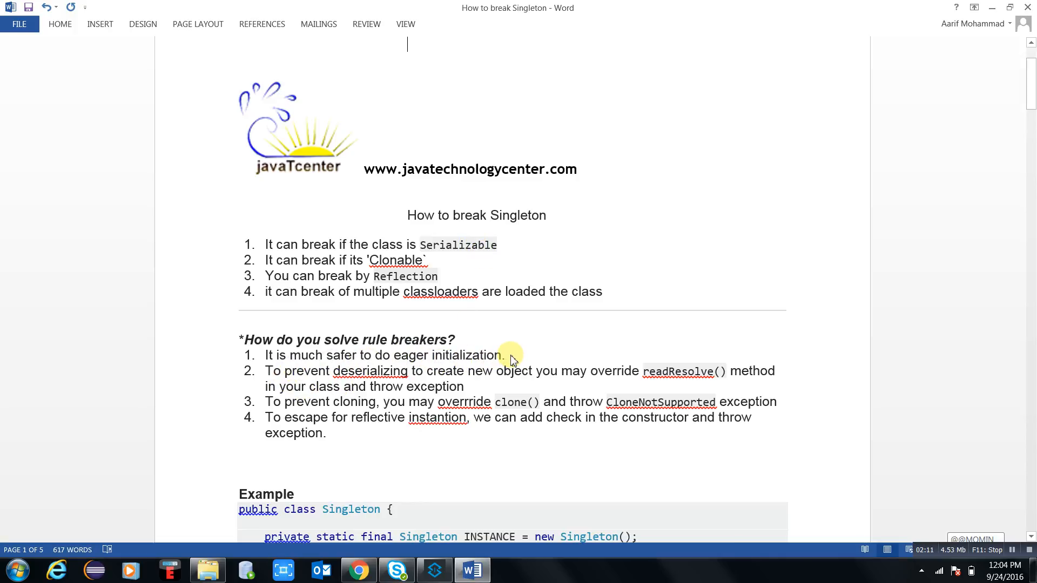
{"action": "double_click", "coordinate": [448, 355]}
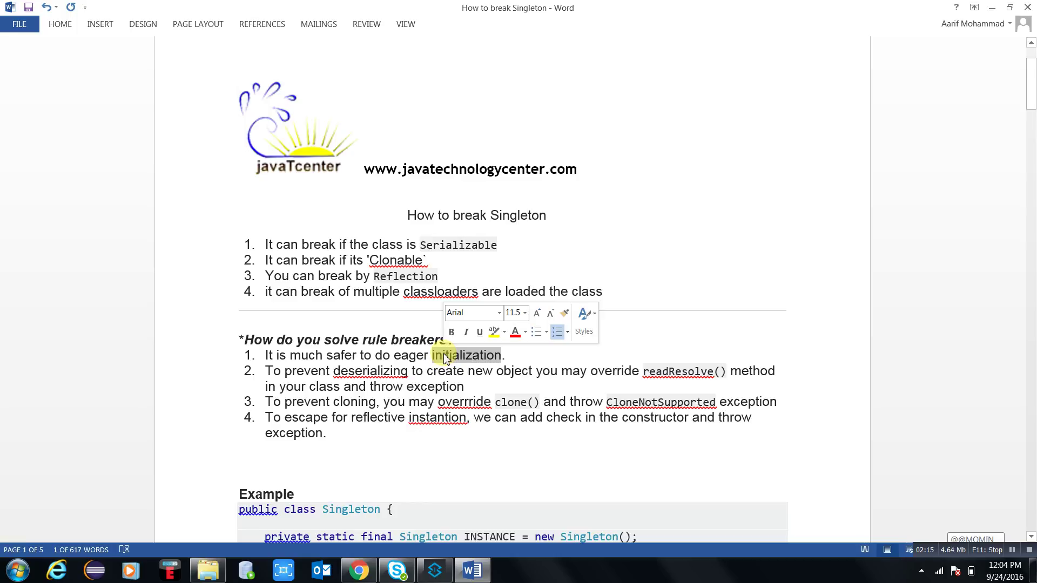
{"action": "left_click", "coordinate": [514, 363]}
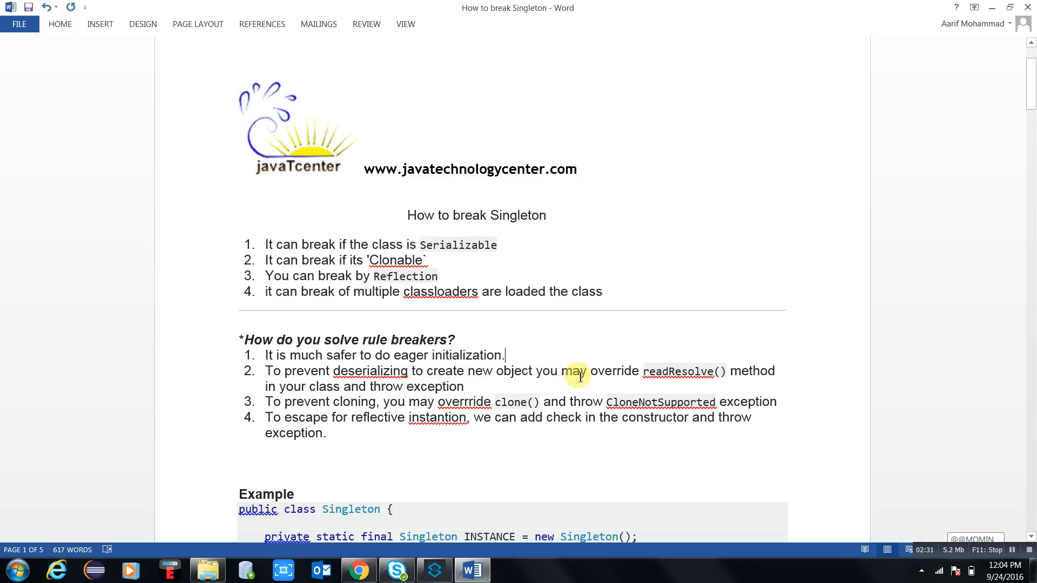
{"action": "double_click", "coordinate": [664, 372]}
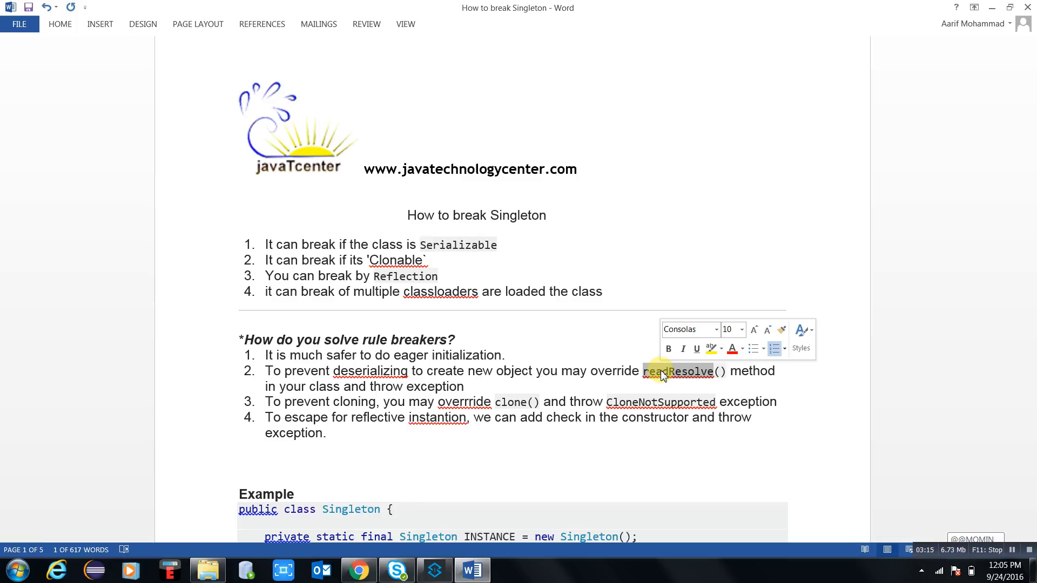
- Highlight 'clone', 'CloneNotSupported' and 'instantion' in fixes three and four, then select all four fixes
{"action": "double_click", "coordinate": [511, 403]}
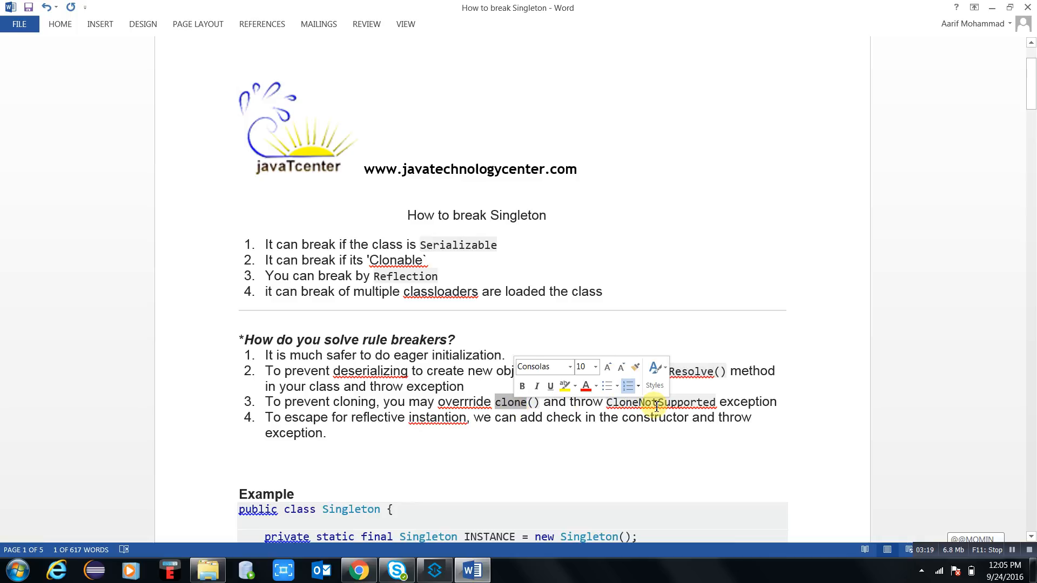
{"action": "double_click", "coordinate": [656, 403]}
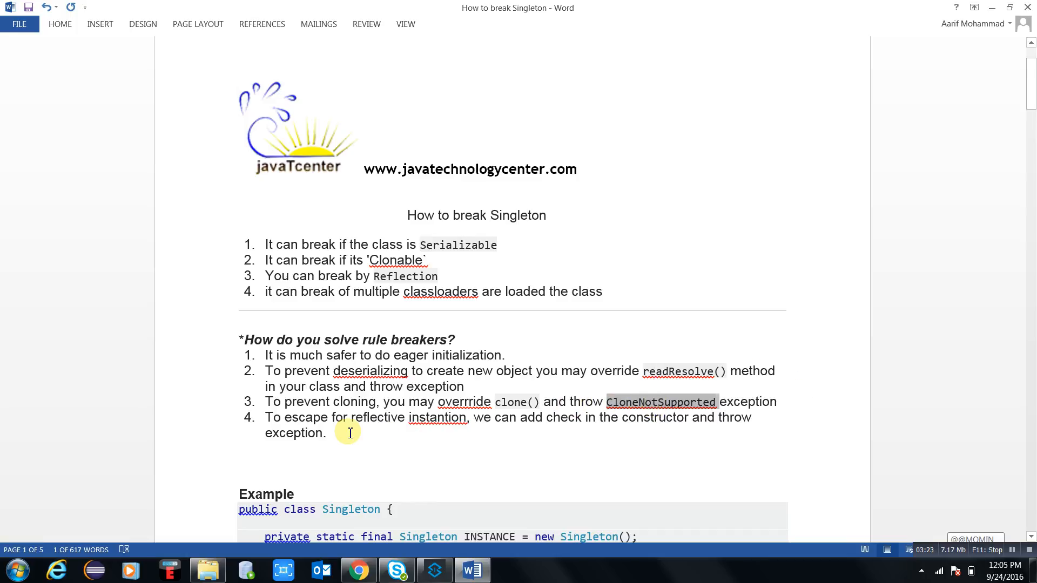
{"action": "left_click", "coordinate": [273, 417]}
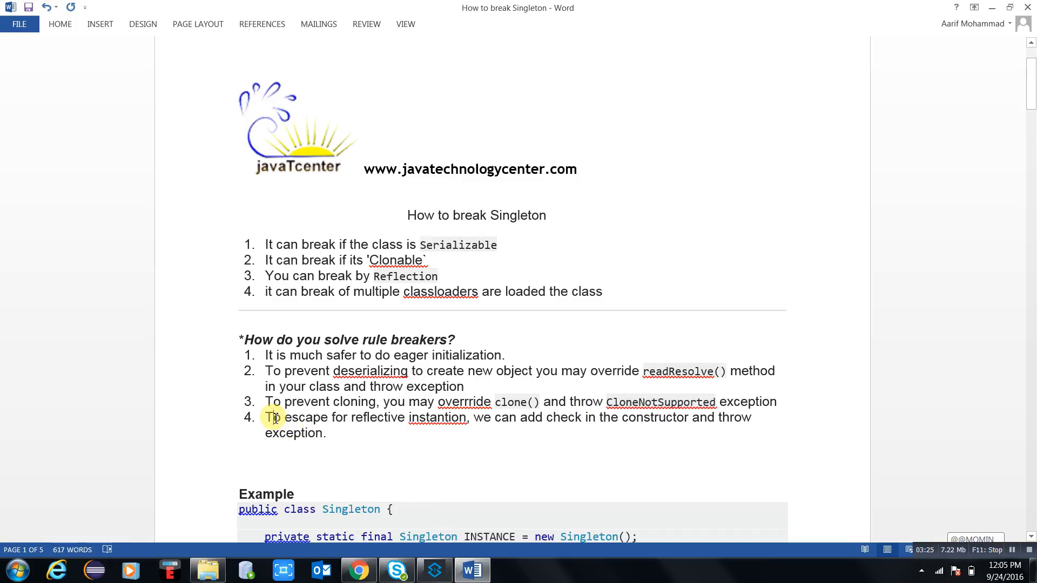
{"action": "double_click", "coordinate": [439, 423]}
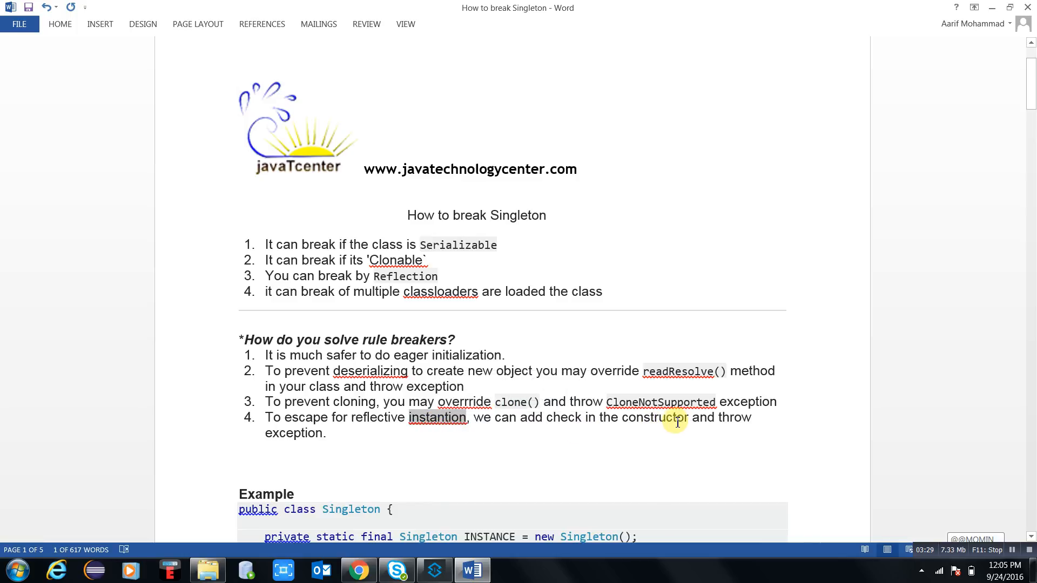
{"action": "left_click", "coordinate": [329, 438]}
{"action": "left_click_drag", "start_coordinate": [329, 438], "coordinate": [267, 358]}
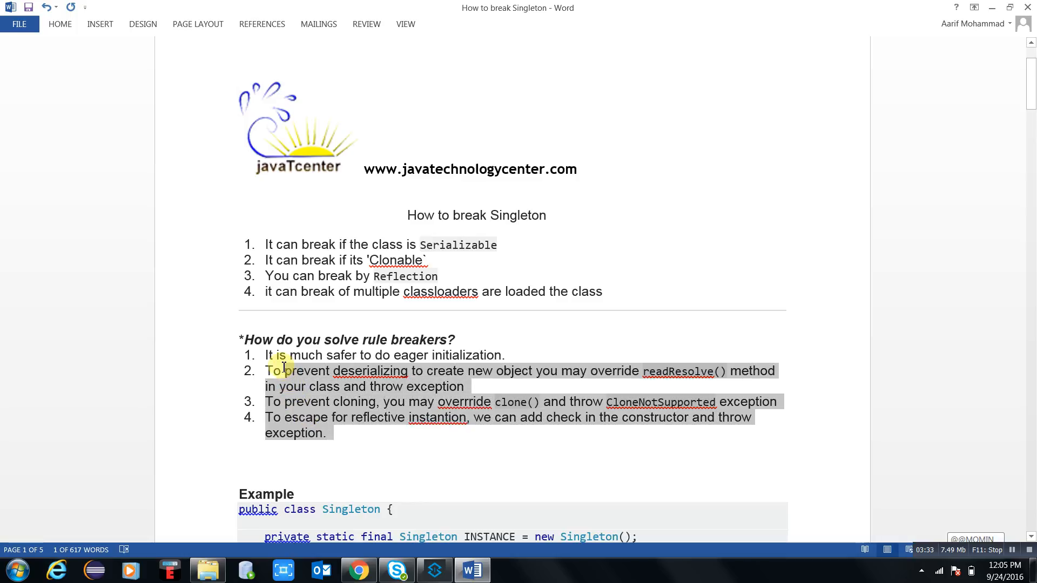
{"action": "left_click", "coordinate": [405, 441]}
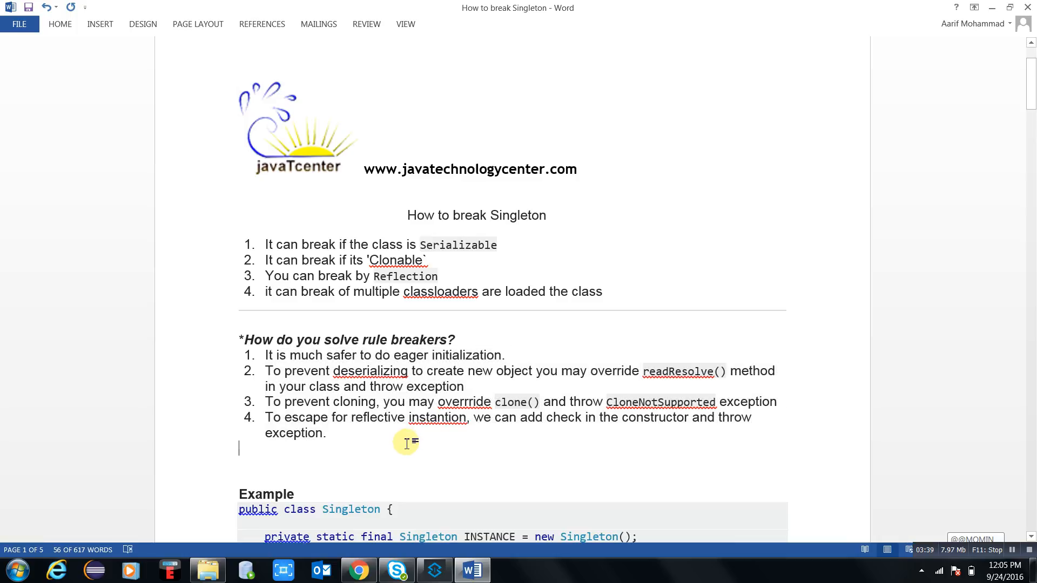
{"action": "scroll", "coordinate": [406, 442], "scroll_direction": "down", "scroll_amount": 4}
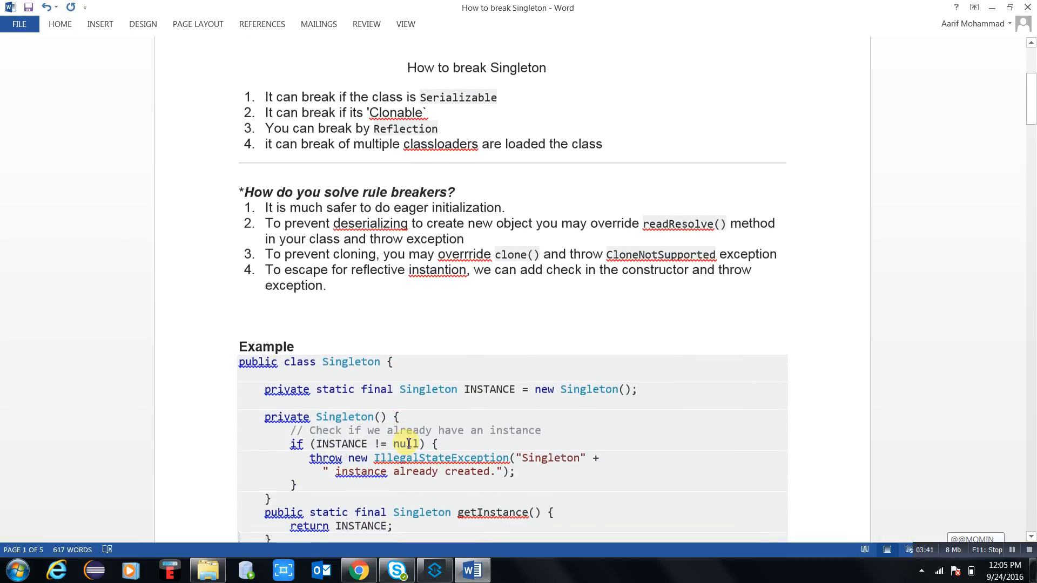
{"action": "scroll", "coordinate": [405, 442], "scroll_direction": "down", "scroll_amount": 4}
{"action": "scroll", "coordinate": [405, 441], "scroll_direction": "down", "scroll_amount": 4}
{"action": "scroll", "coordinate": [408, 444], "scroll_direction": "down", "scroll_amount": 1}
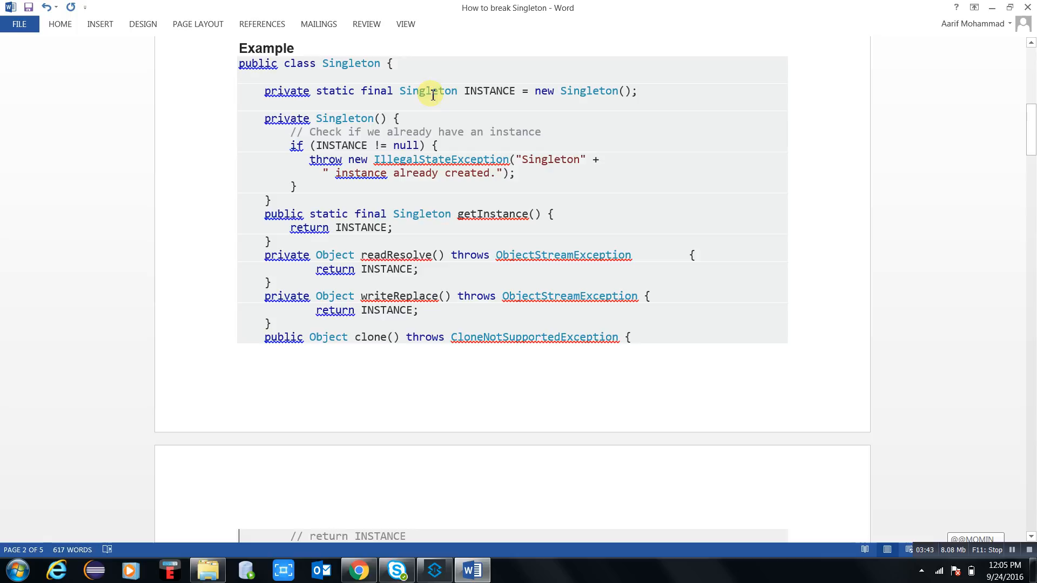
- Highlight INSTANCE, the Singleton constructor and its instance-already-created check in the example code
{"action": "double_click", "coordinate": [486, 91]}
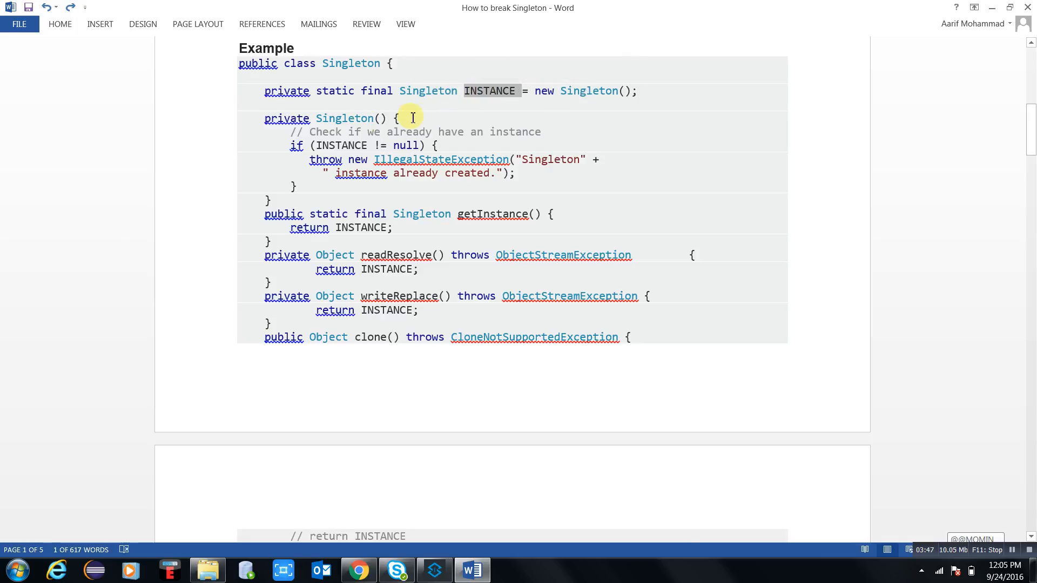
{"action": "left_click", "coordinate": [350, 119]}
{"action": "double_click", "coordinate": [350, 119]}
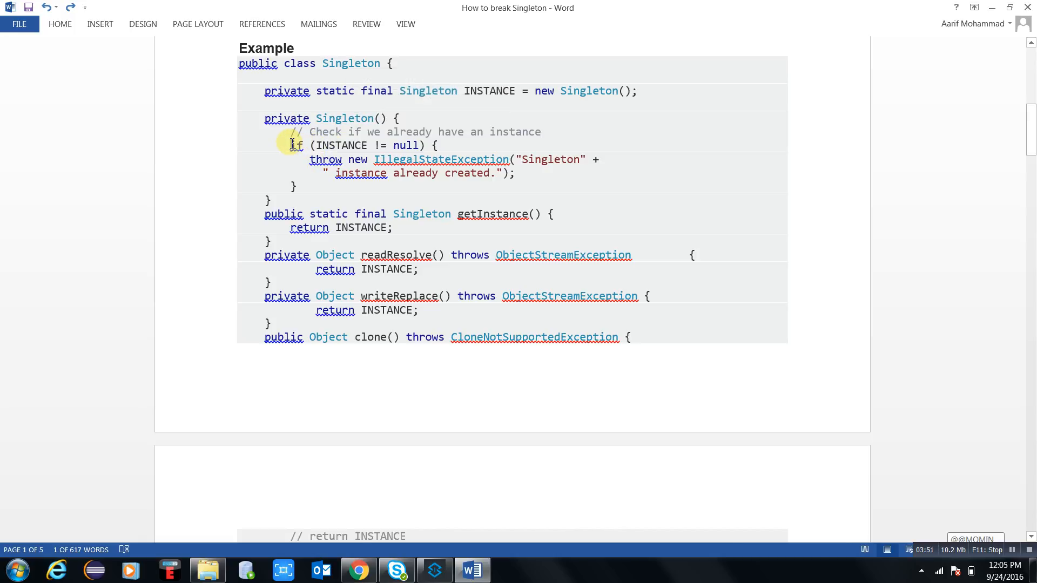
{"action": "left_click_drag", "start_coordinate": [290, 145], "coordinate": [358, 184]}
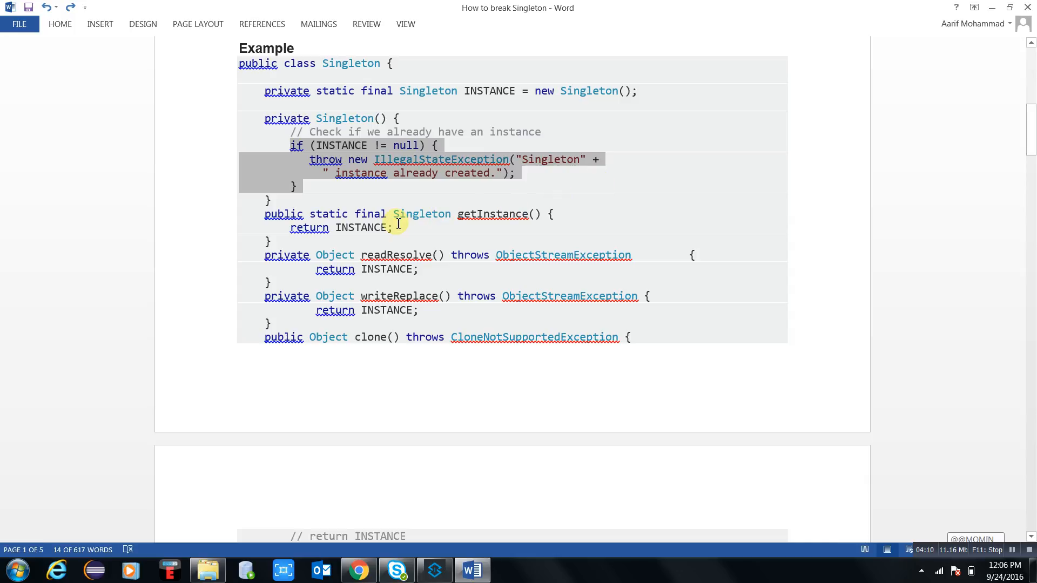
- Highlight the getInstance line, readResolve and writeReplace methods in the example code
{"action": "double_click", "coordinate": [486, 214]}
{"action": "triple_click", "coordinate": [486, 215]}
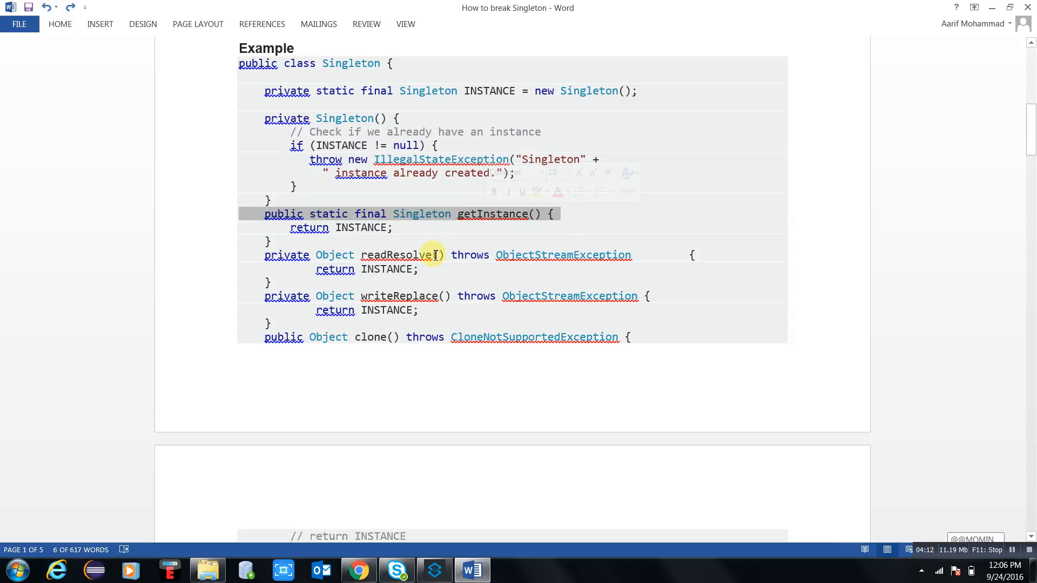
{"action": "double_click", "coordinate": [412, 256]}
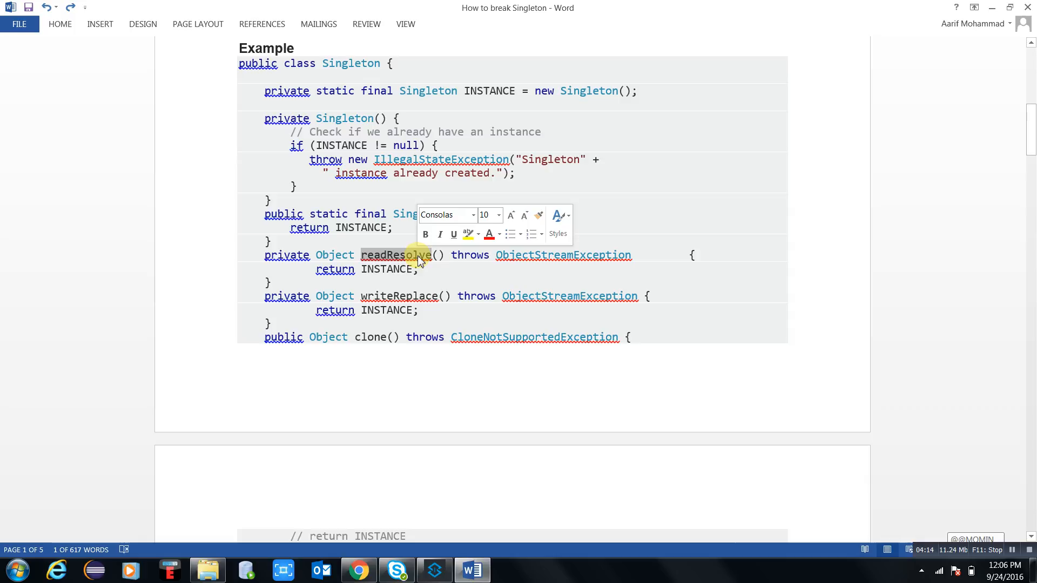
{"action": "double_click", "coordinate": [398, 297]}
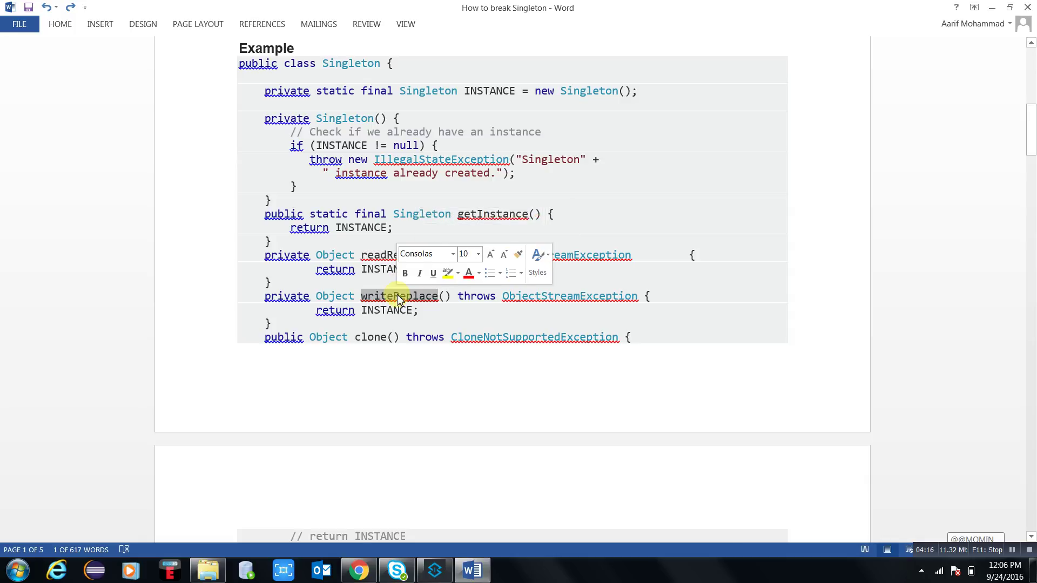
{"action": "left_click", "coordinate": [381, 339]}
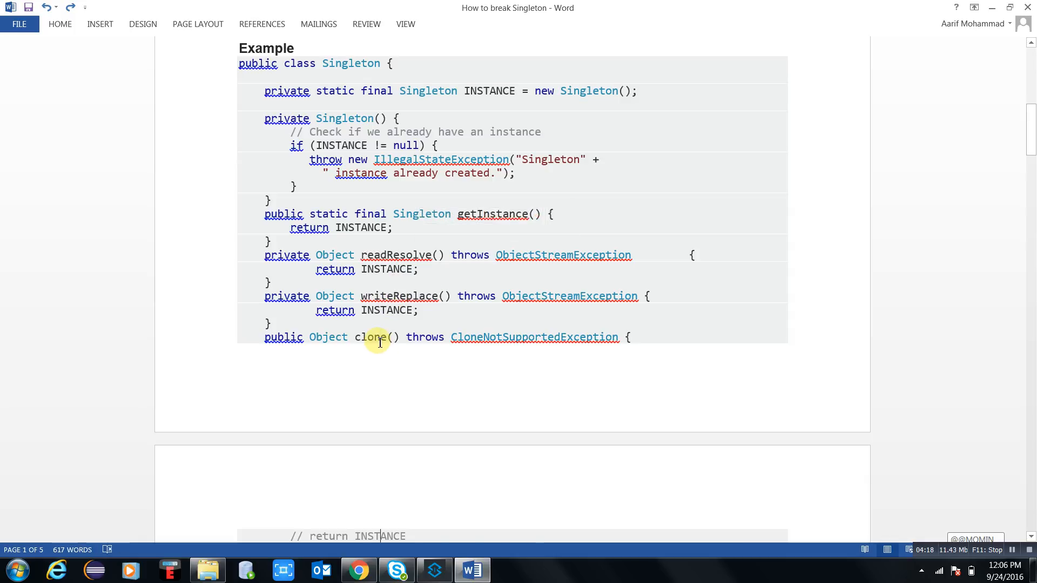
{"action": "scroll", "coordinate": [382, 340], "scroll_direction": "down", "scroll_amount": 4}
{"action": "scroll", "coordinate": [381, 341], "scroll_direction": "down", "scroll_amount": 1}
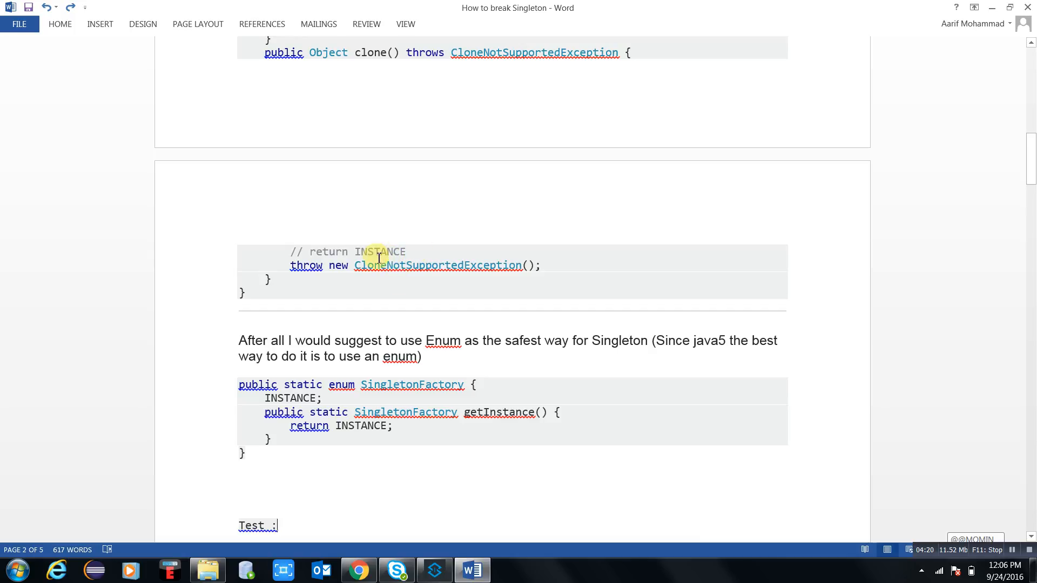
- Highlight CloneNotSupportedException, 'suggest', the enum SingletonFactory declaration and its INSTANCE constant
{"action": "double_click", "coordinate": [408, 268]}
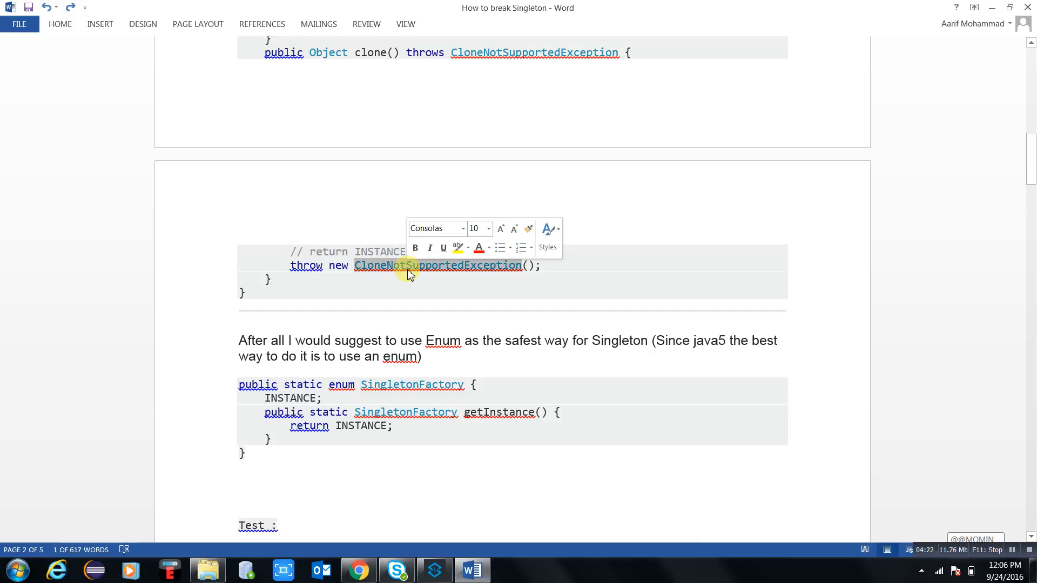
{"action": "double_click", "coordinate": [381, 345]}
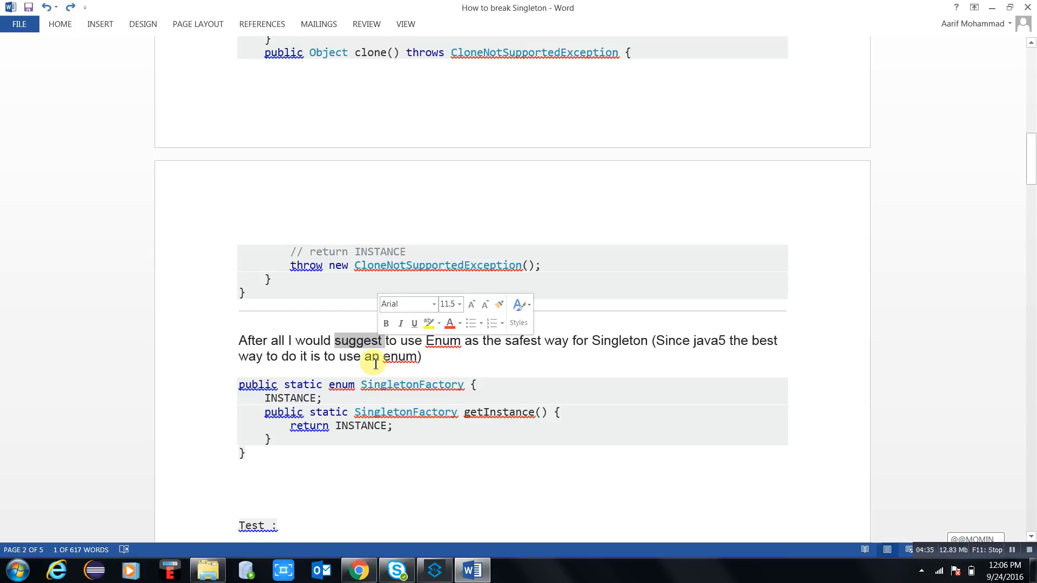
{"action": "double_click", "coordinate": [409, 385]}
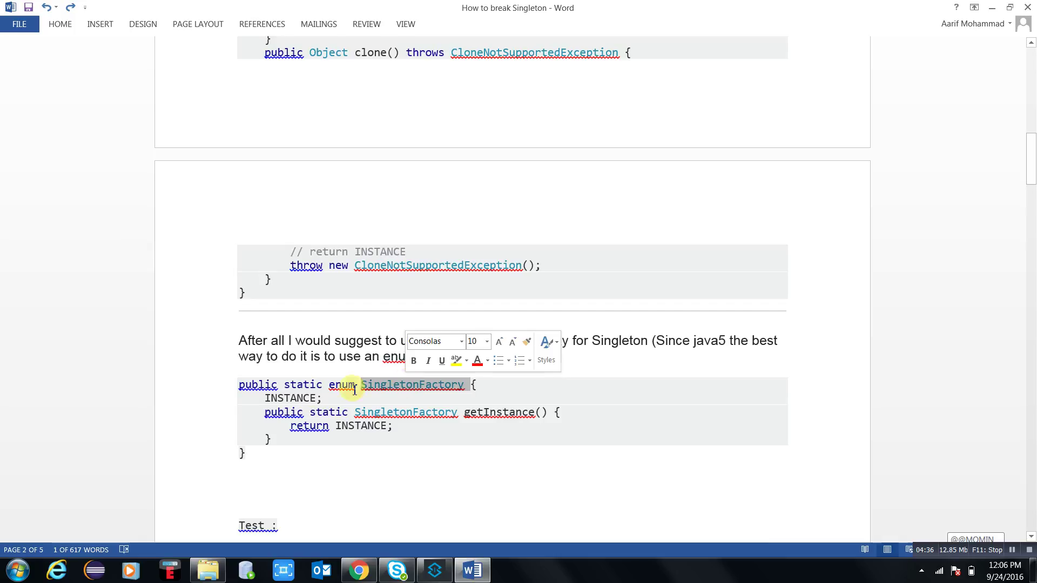
{"action": "double_click", "coordinate": [283, 398]}
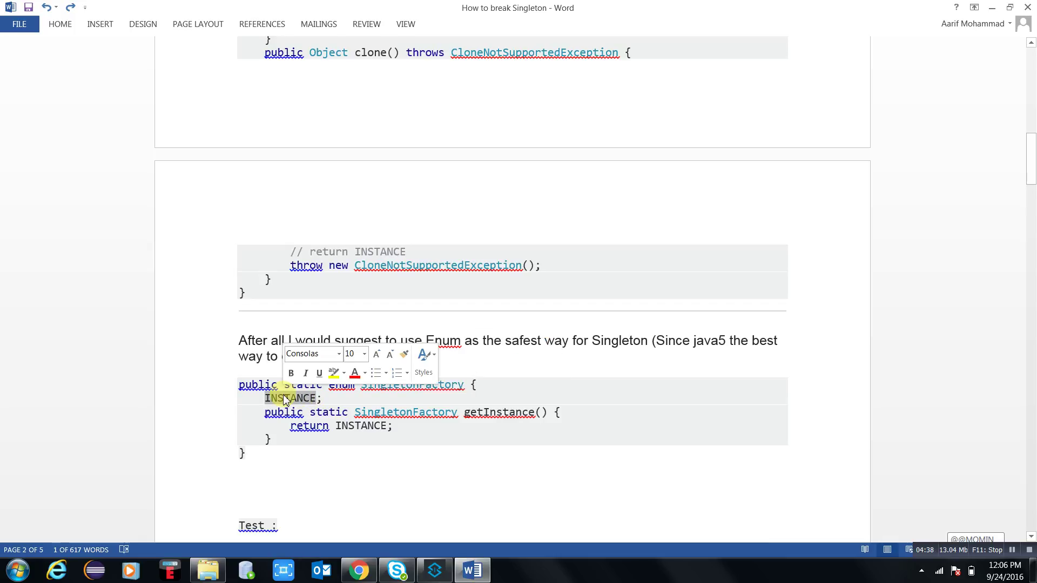
- Highlight SingletonFactory, getInstance and the returned INSTANCE on the enum's getInstance line
{"action": "double_click", "coordinate": [421, 415]}
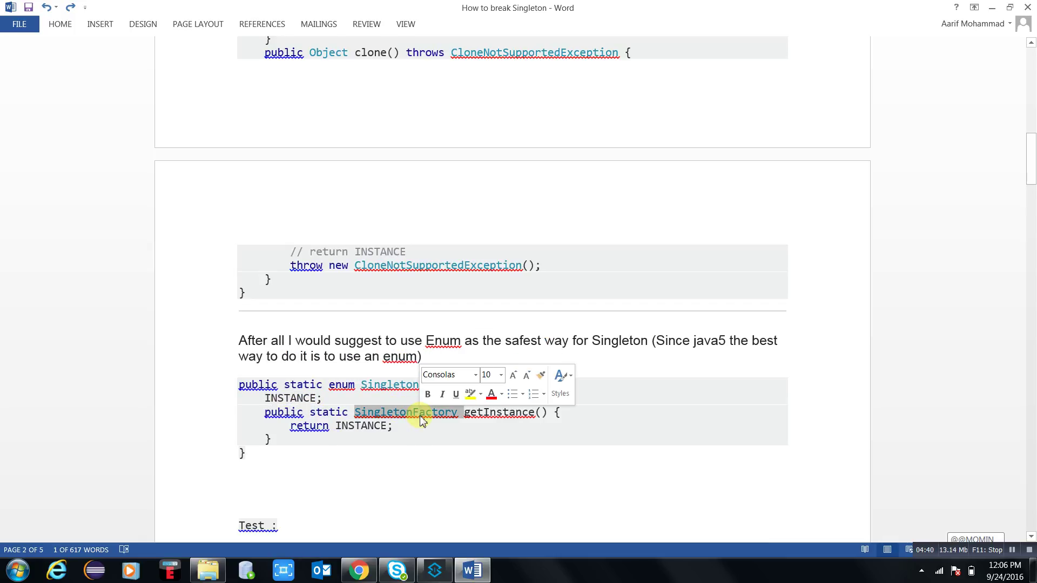
{"action": "double_click", "coordinate": [506, 414]}
{"action": "double_click", "coordinate": [363, 427]}
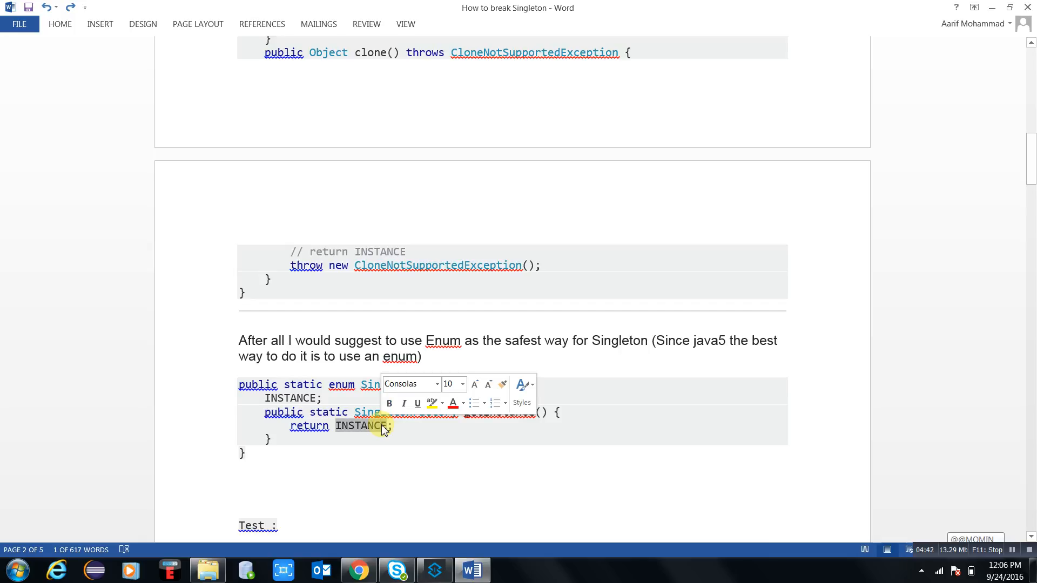
{"action": "left_click", "coordinate": [429, 429]}
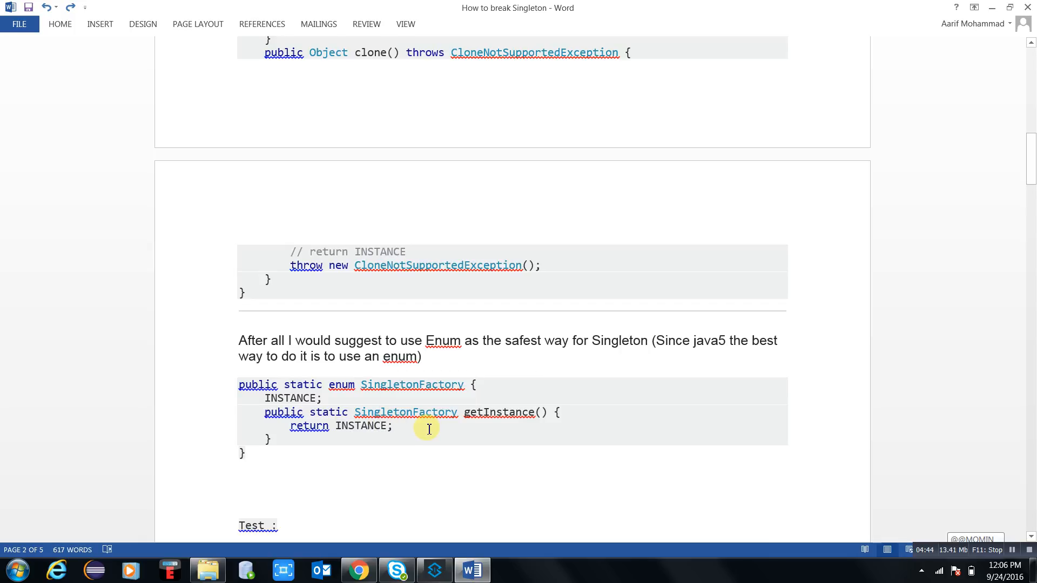